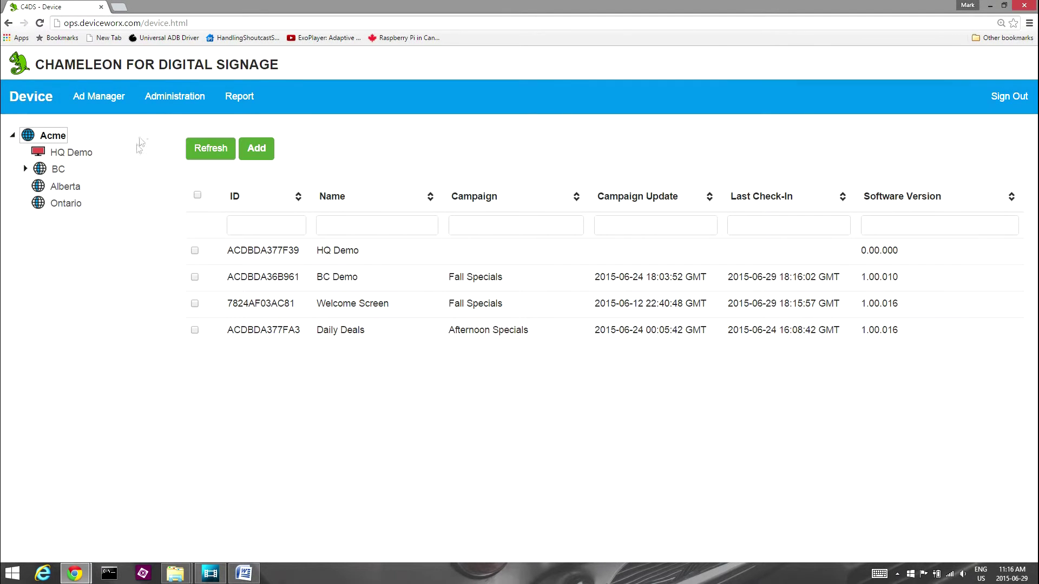
# Go to Administration and view the acme_admin user's details on the Users tab.
pyautogui.click(163, 104)
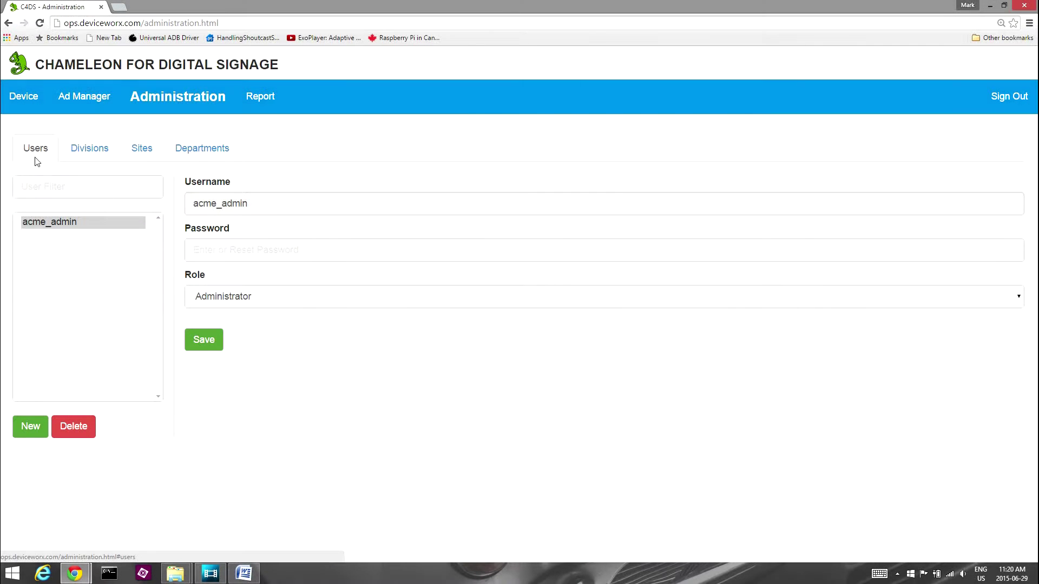
pyautogui.click(42, 223)
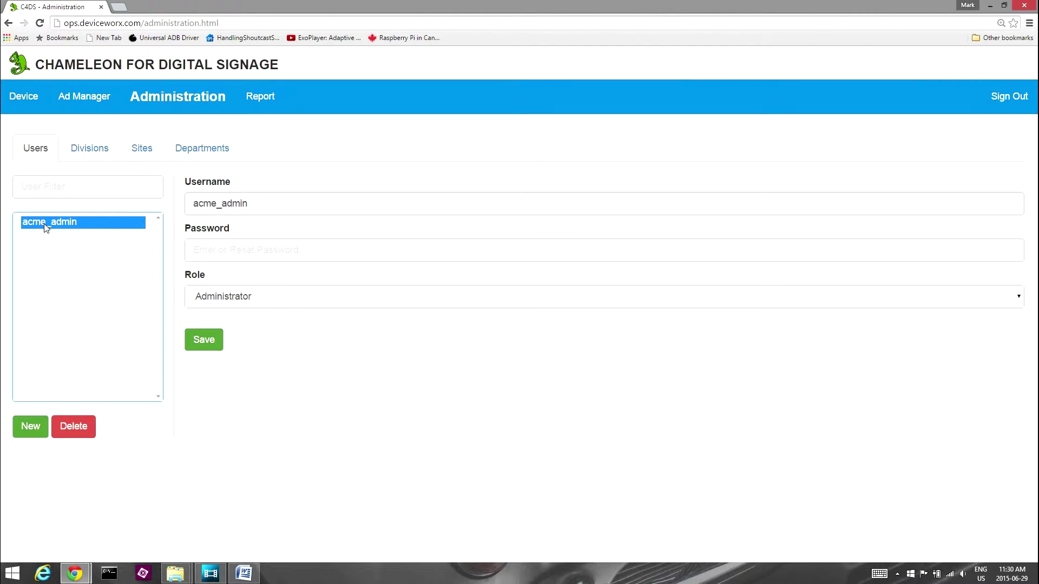
# Create and save user acme_installer with a password and the Installer role.
pyautogui.click(29, 427)
pyautogui.click(219, 208)
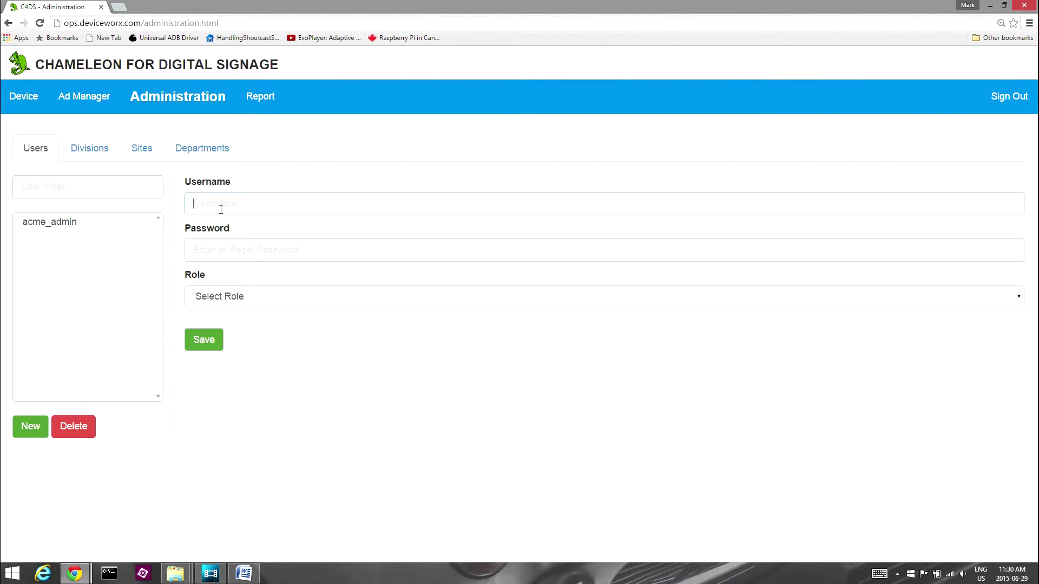
pyautogui.write('acme_installer')
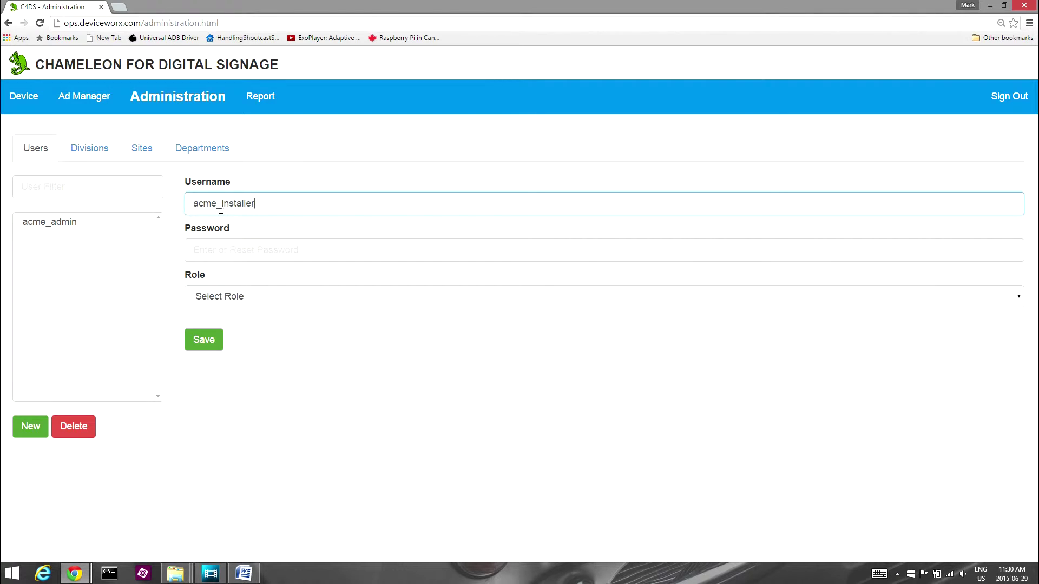
pyautogui.click(414, 249)
pyautogui.write('••••••••••••')
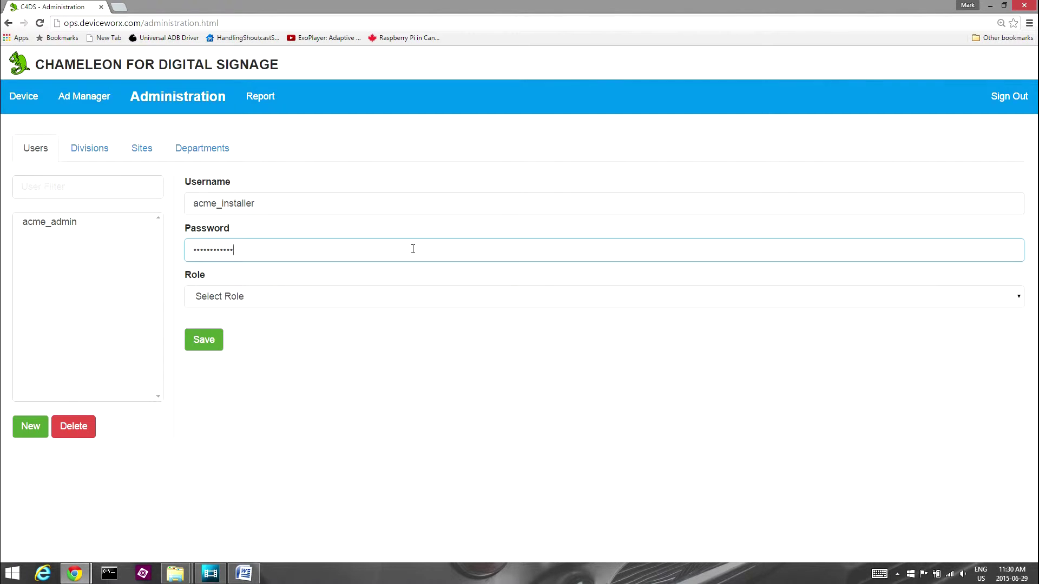
pyautogui.click(280, 300)
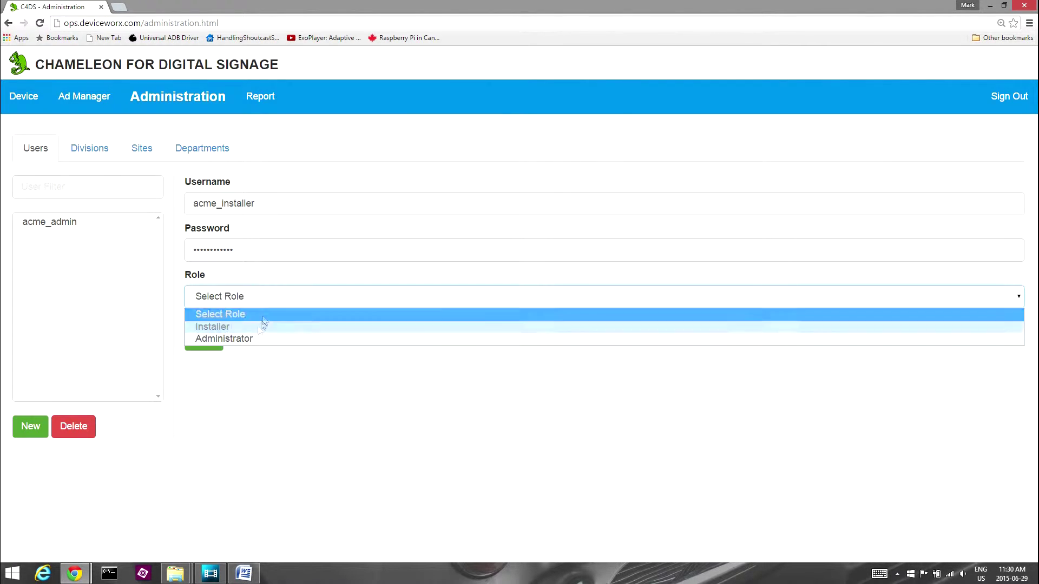
pyautogui.click(254, 339)
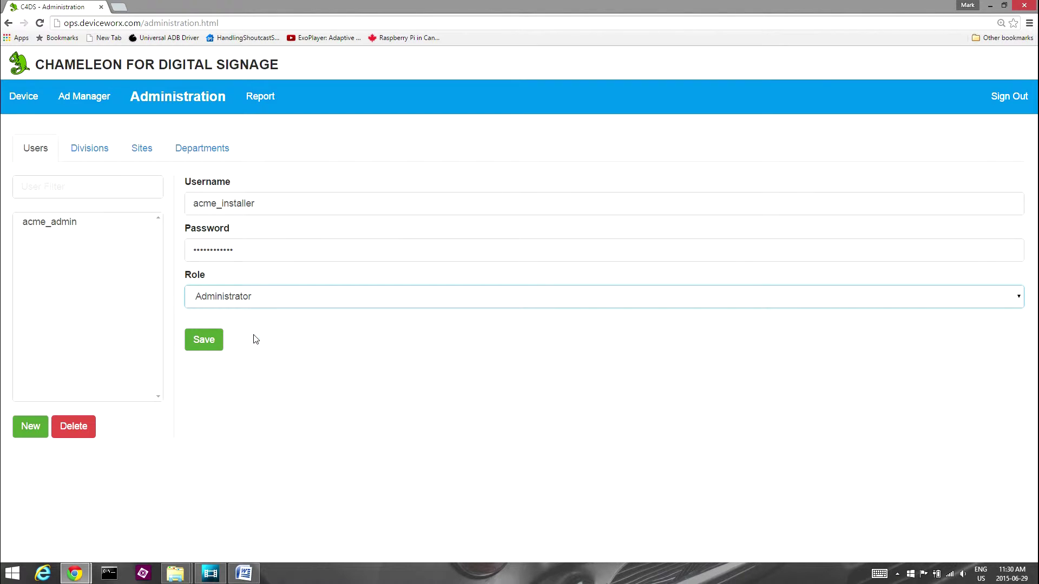
pyautogui.click(262, 301)
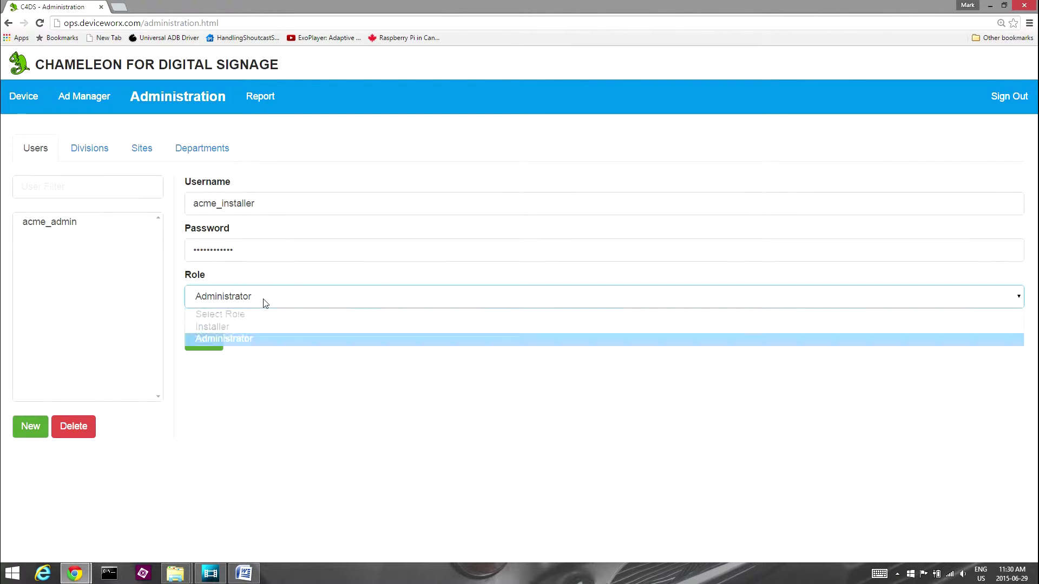
pyautogui.click(252, 327)
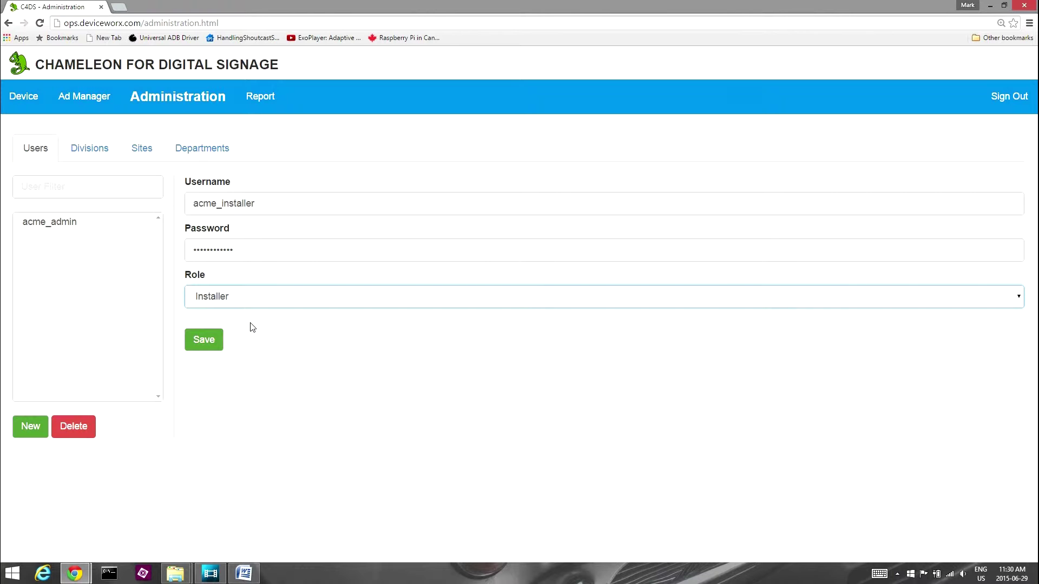
pyautogui.click(214, 343)
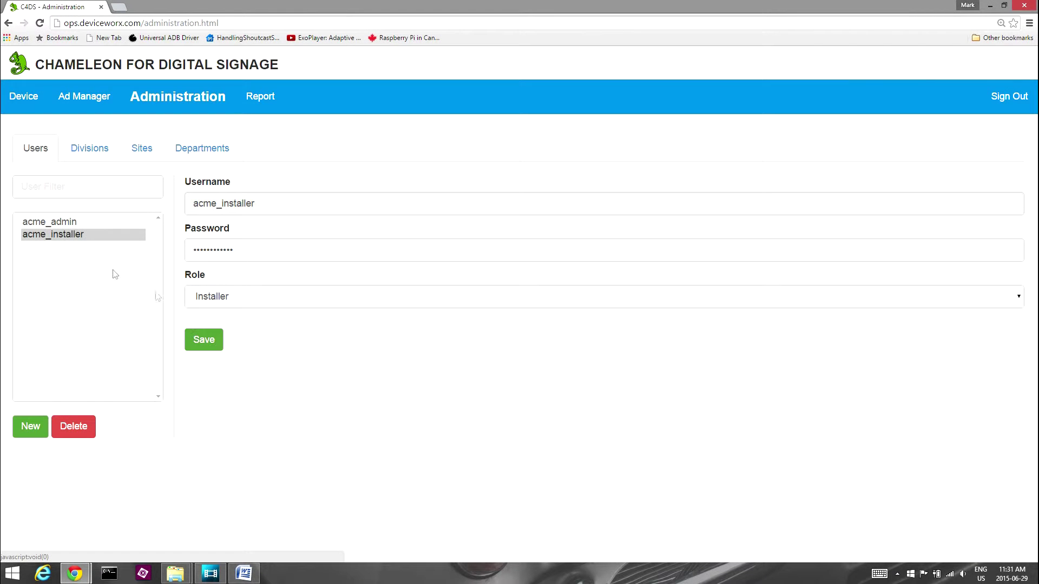
# Delete the acme_installer user and confirm the removal.
pyautogui.click(83, 235)
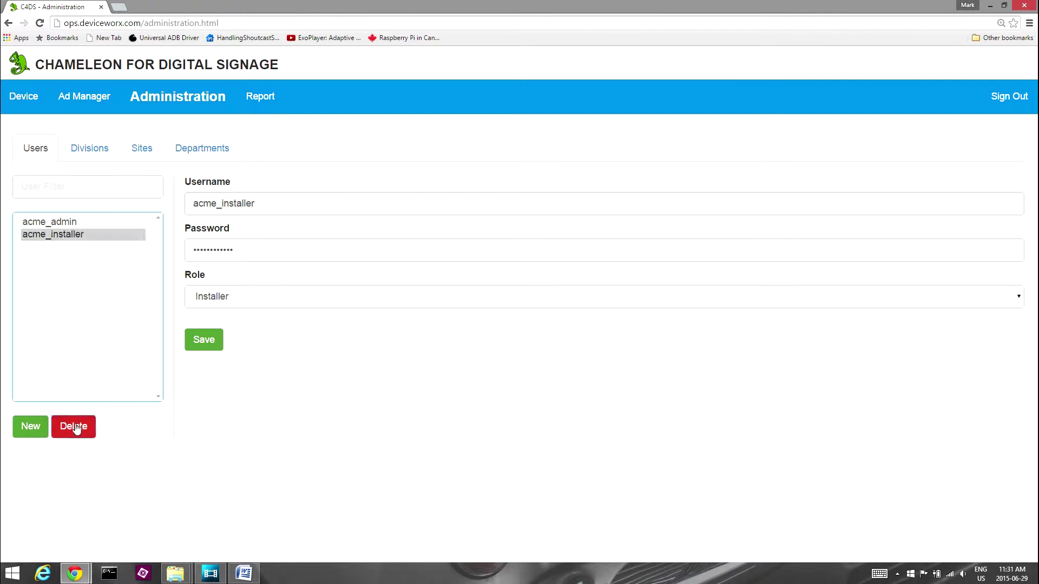
pyautogui.click(76, 428)
pyautogui.click(575, 194)
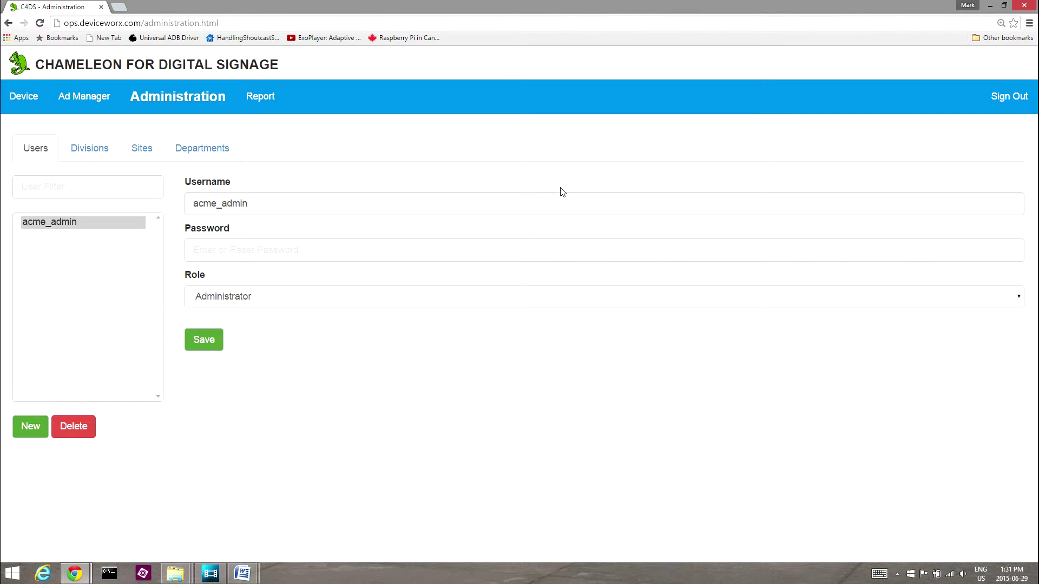
# Look through the Divisions, Sites and Departments tabs, then return to the Device page.
pyautogui.click(93, 151)
pyautogui.click(149, 152)
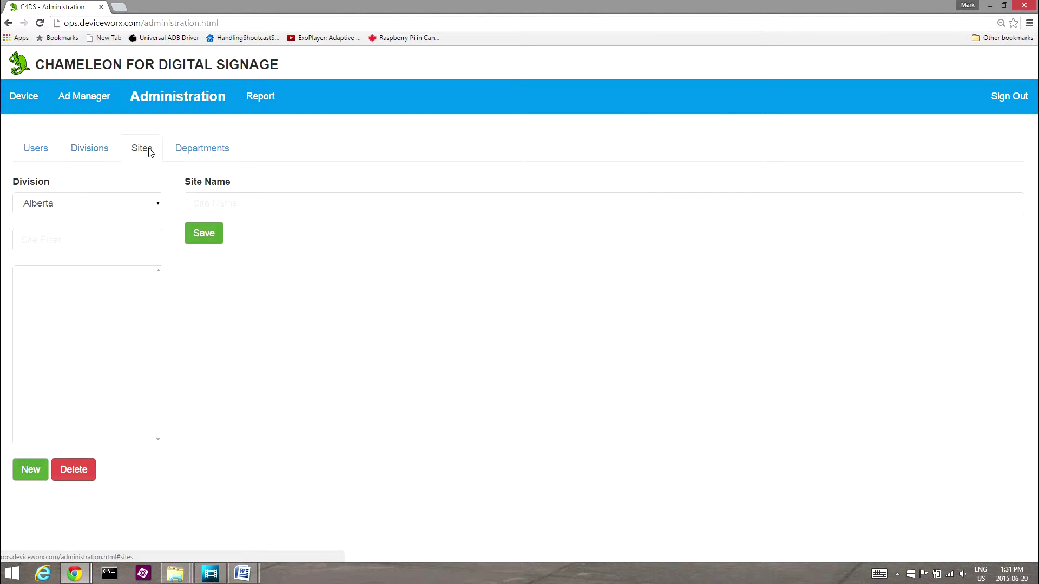
pyautogui.click(200, 152)
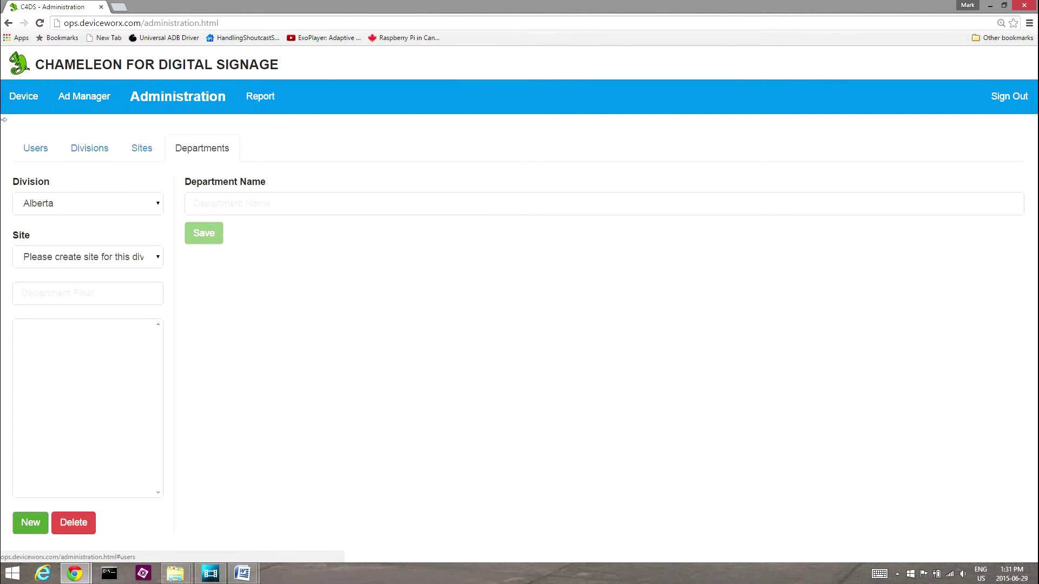
pyautogui.click(28, 107)
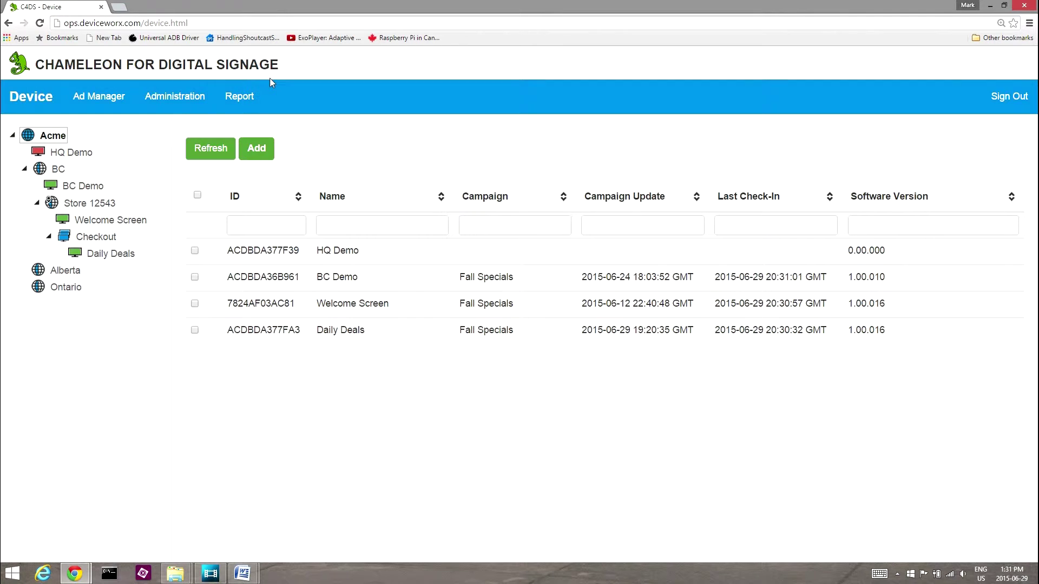
# Filter the report to division BC broken down by Sites, then go to Administration's Divisions tab.
pyautogui.click(238, 96)
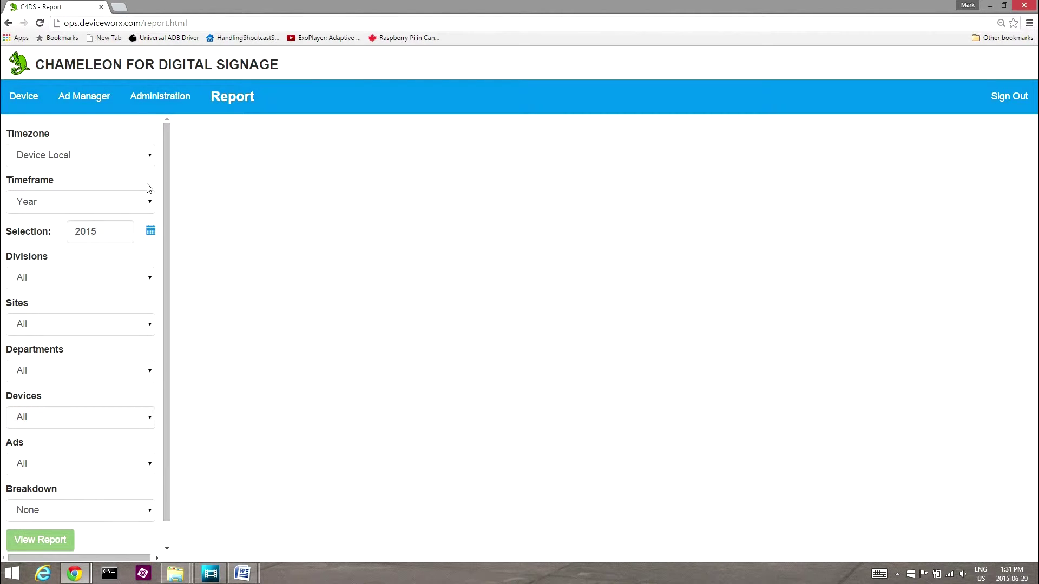
pyautogui.click(109, 279)
pyautogui.click(74, 320)
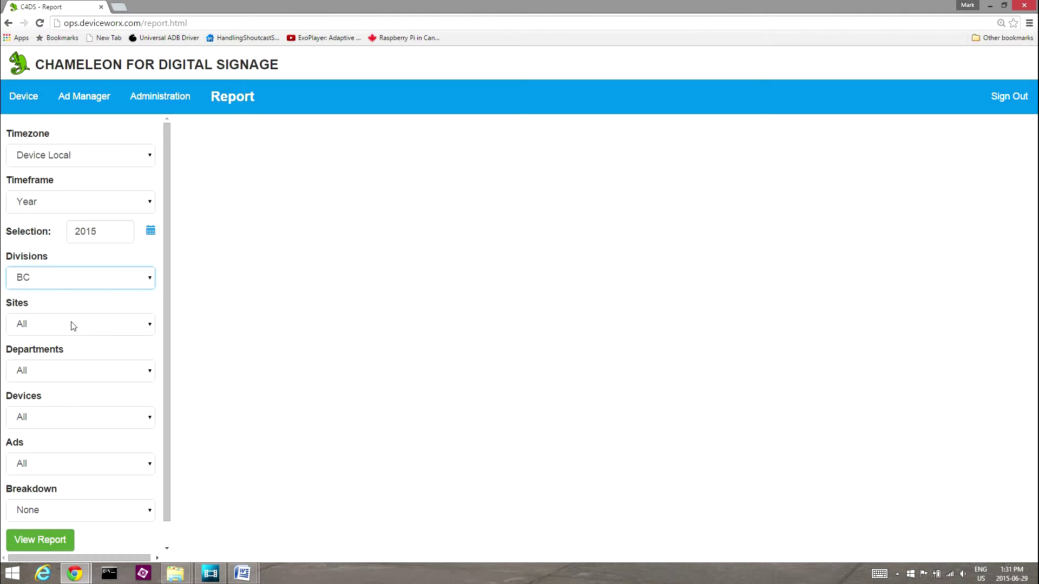
pyautogui.click(46, 512)
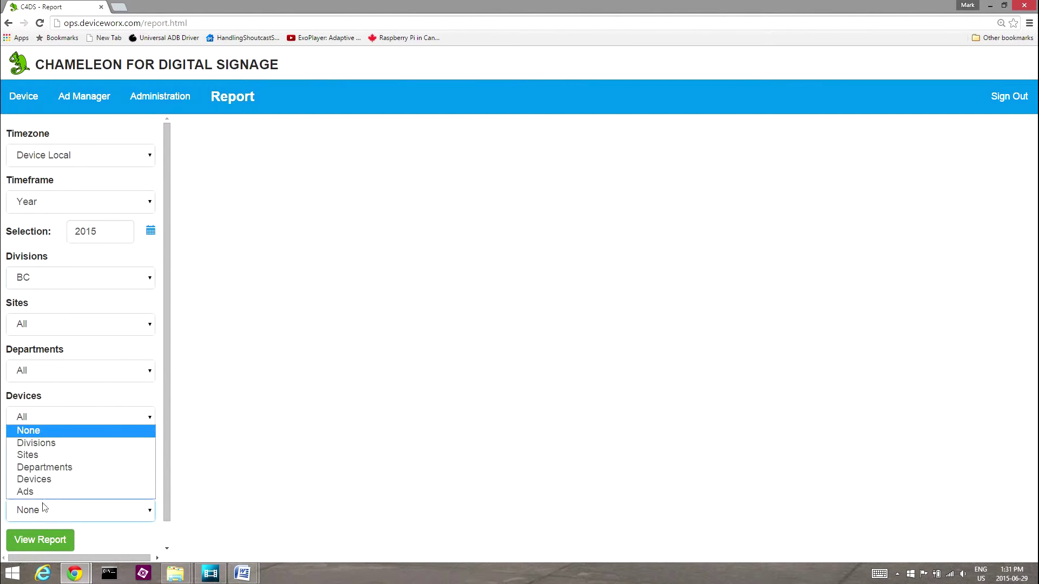
pyautogui.click(46, 456)
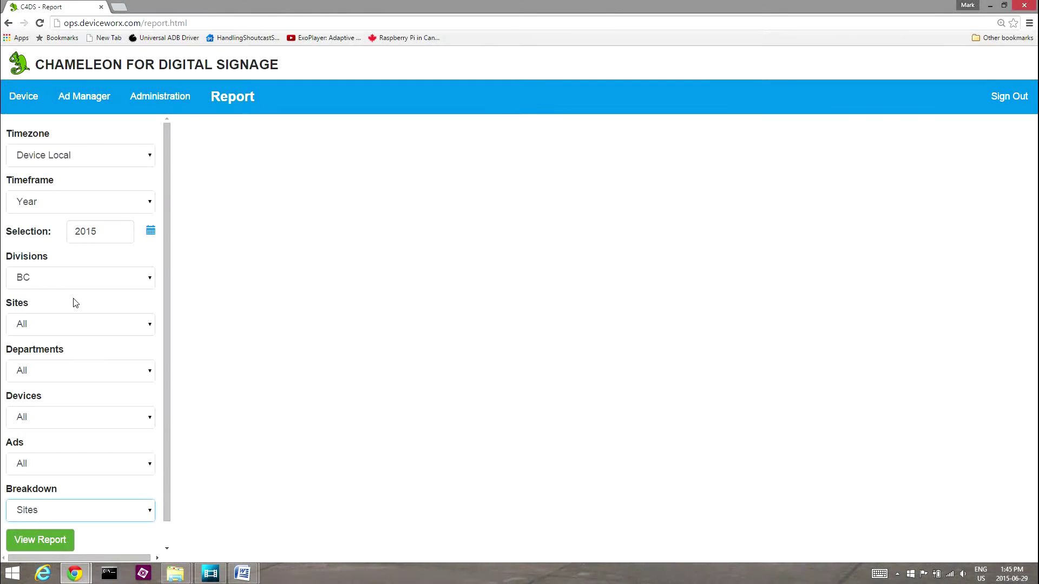
pyautogui.click(162, 98)
pyautogui.click(96, 152)
# Add and save a new division named Manitoba.
pyautogui.click(26, 427)
pyautogui.click(195, 205)
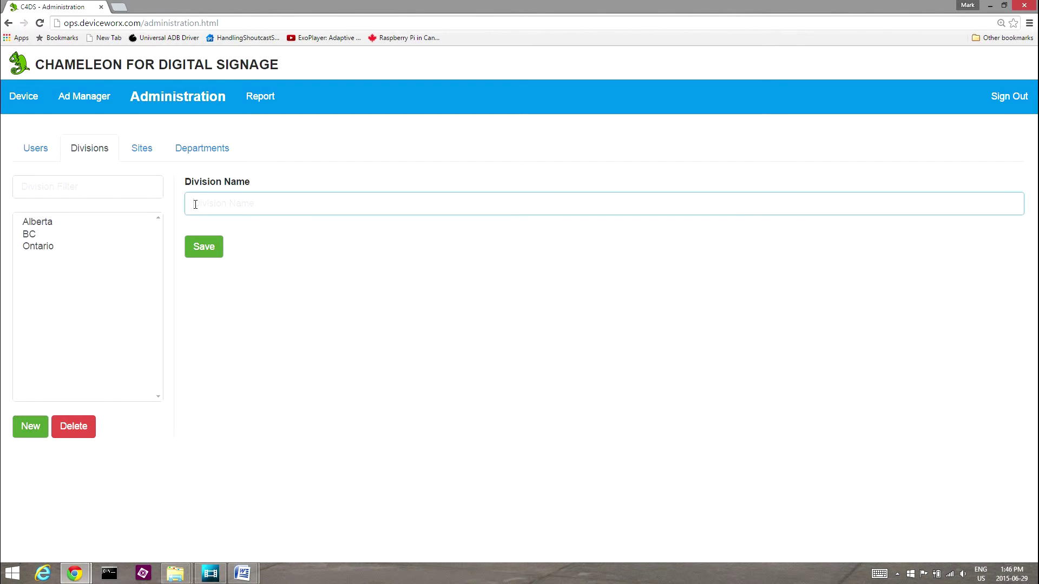
pyautogui.write('Manitoba')
pyautogui.click(200, 254)
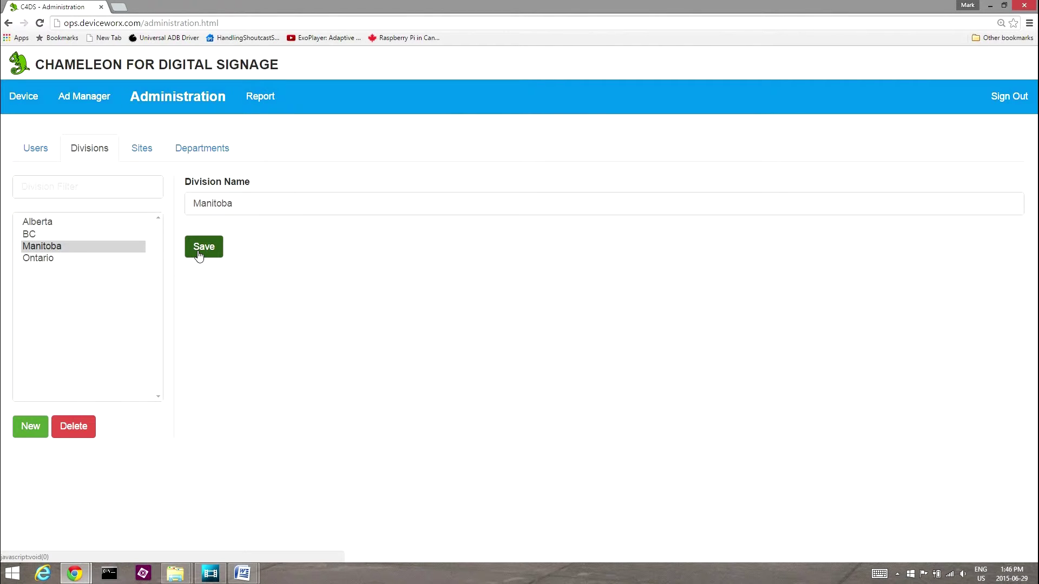
# Delete the Manitoba division and confirm the removal.
pyautogui.click(38, 246)
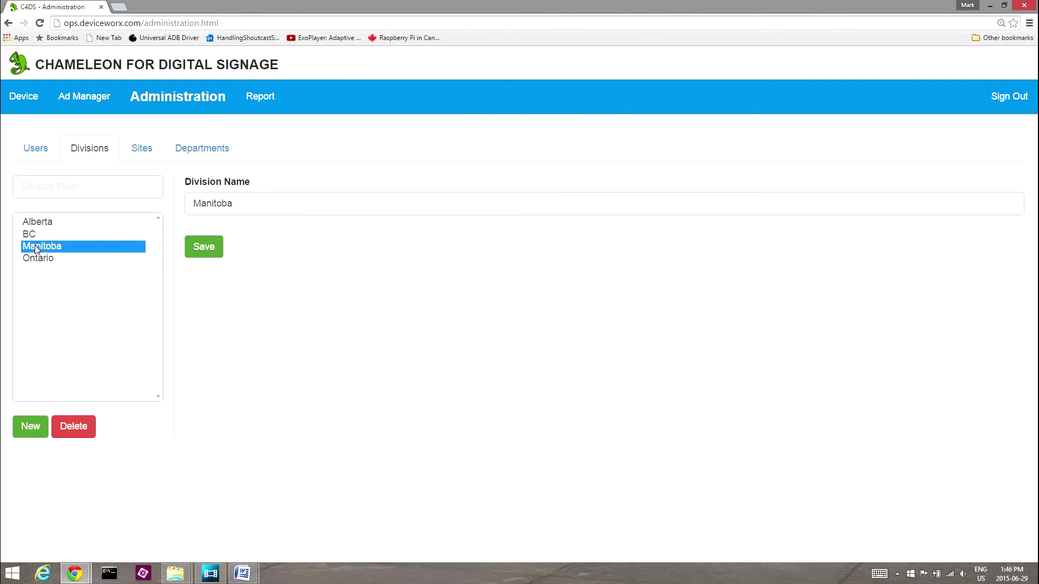
pyautogui.click(72, 428)
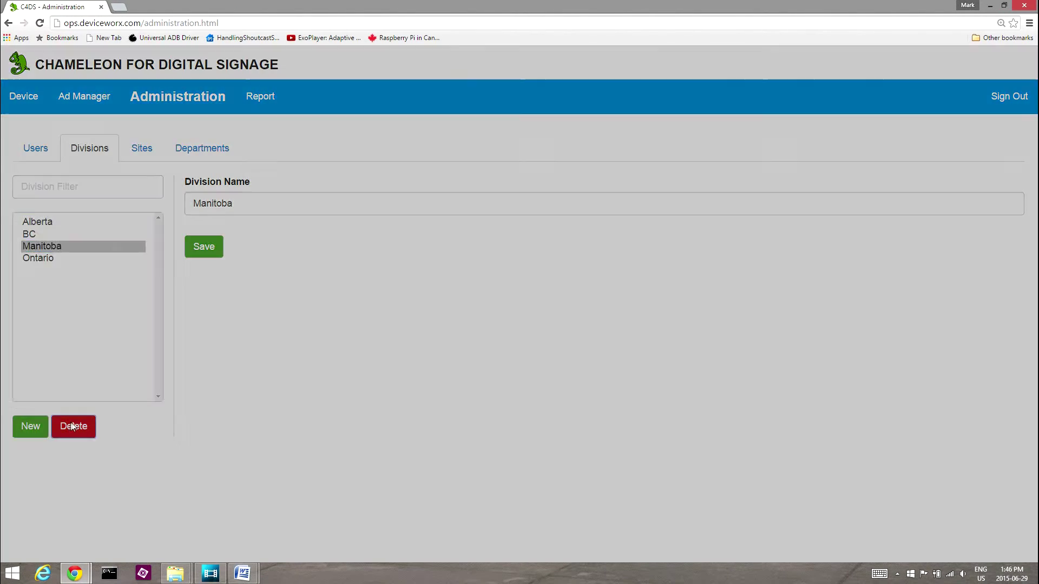
pyautogui.click(567, 181)
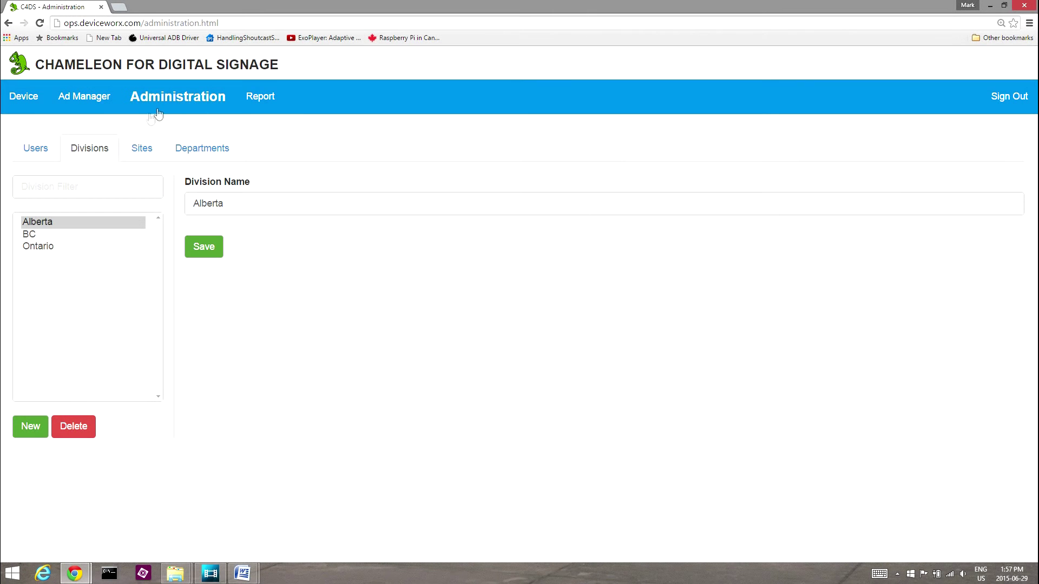
# Add and save a site named Store 12345 under division BC.
pyautogui.click(139, 151)
pyautogui.click(80, 204)
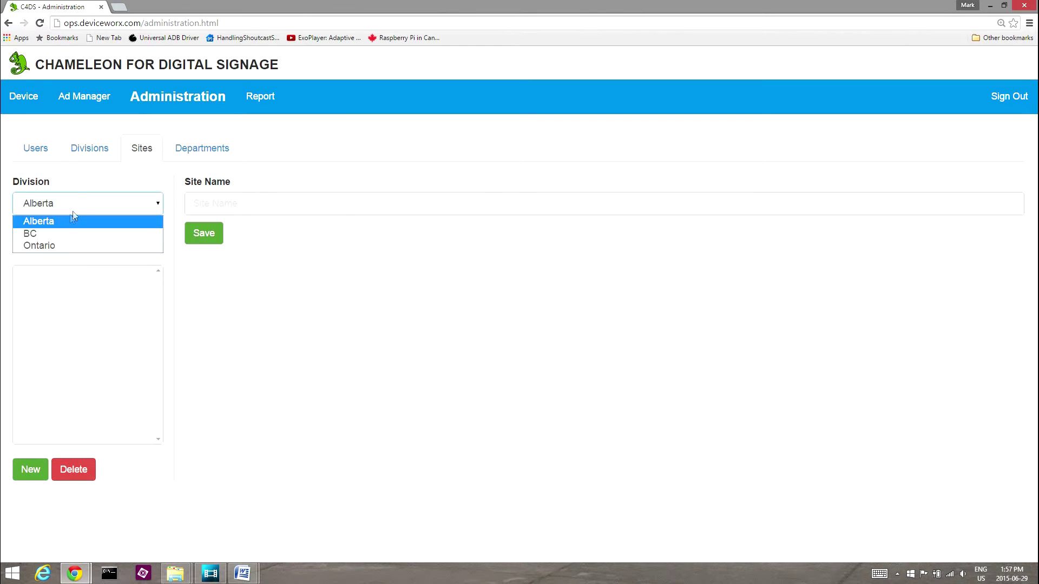
pyautogui.click(61, 232)
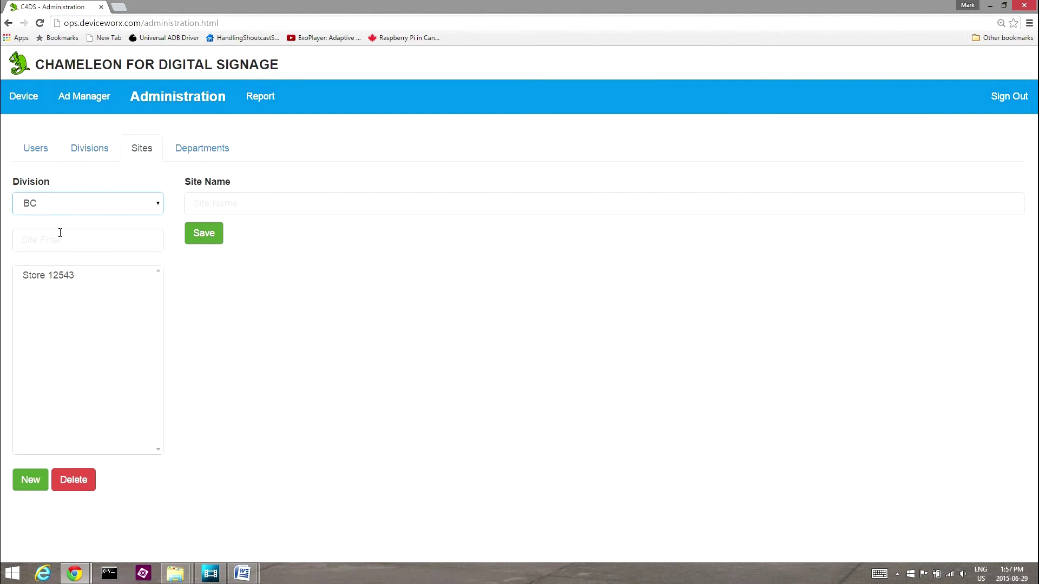
pyautogui.click(32, 480)
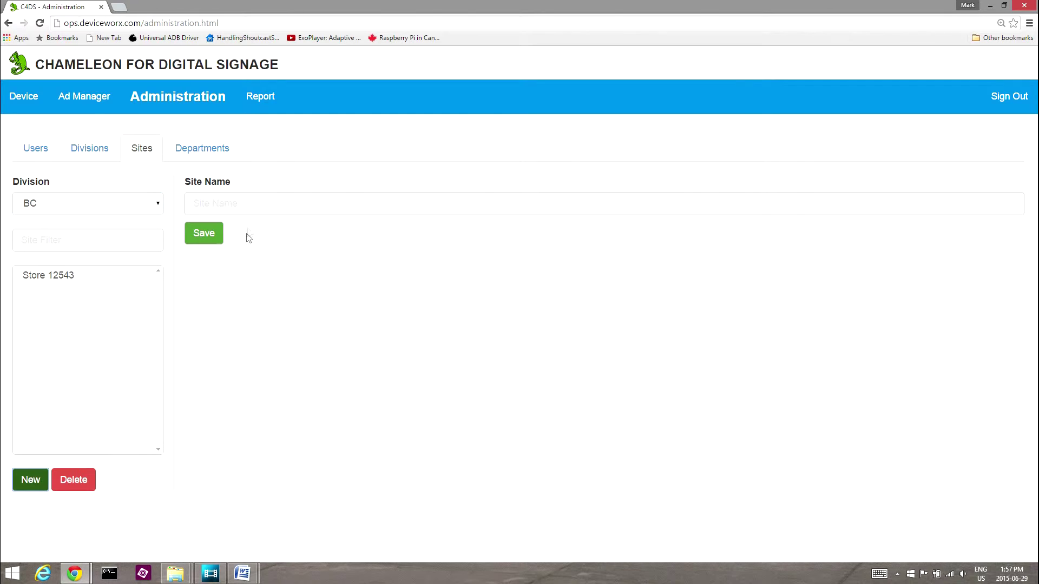
pyautogui.click(252, 207)
pyautogui.write('St')
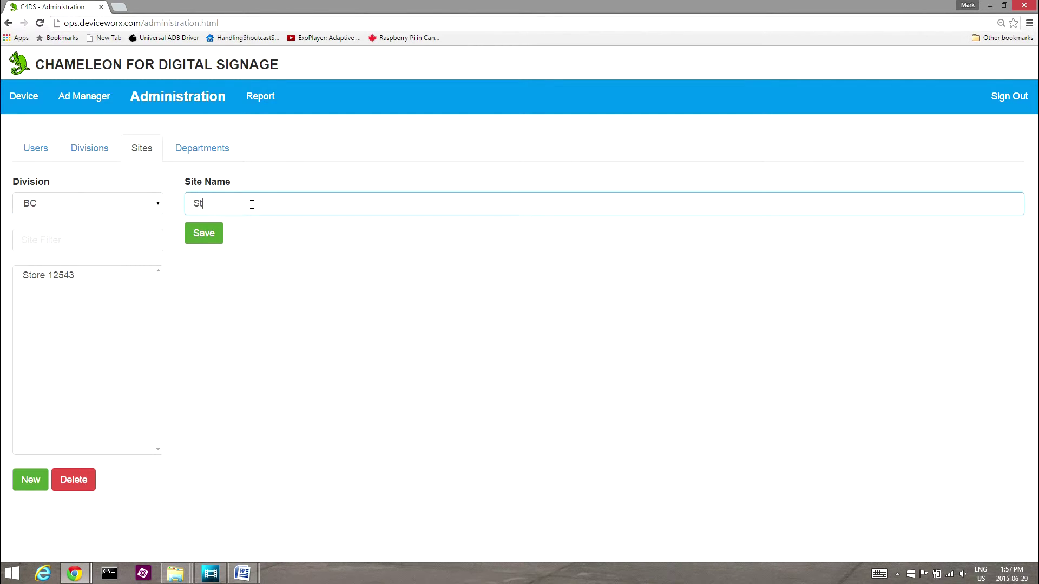
pyautogui.write('ore 12345')
pyautogui.click(213, 239)
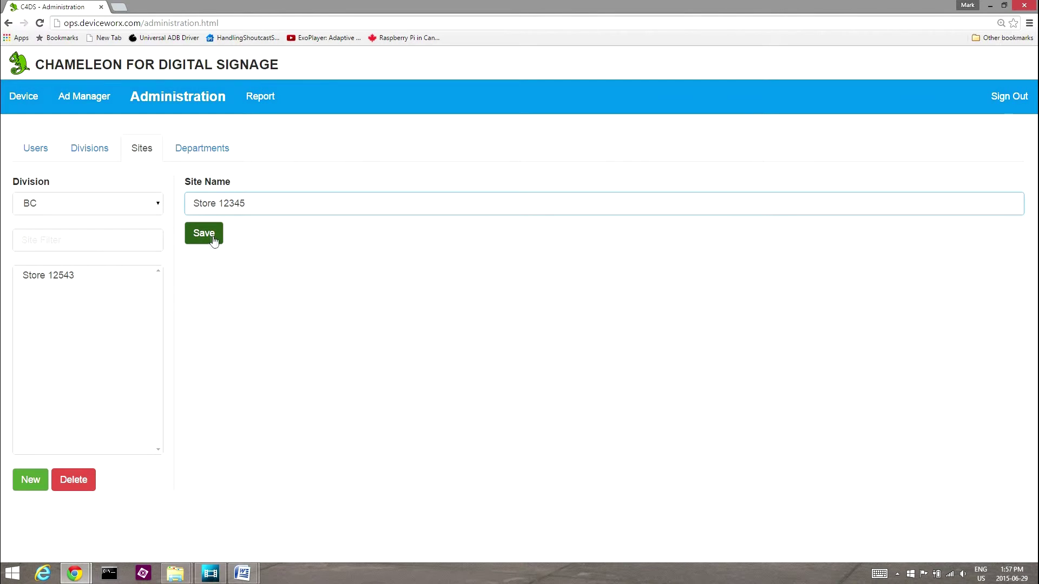
pyautogui.click(211, 240)
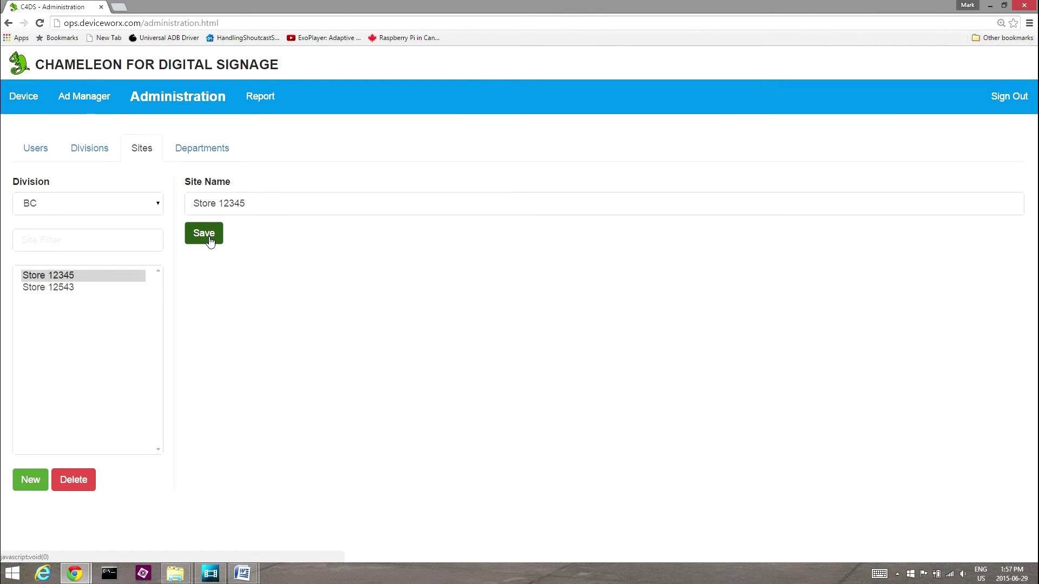
# Delete the Store 12345 site and confirm the removal.
pyautogui.click(54, 275)
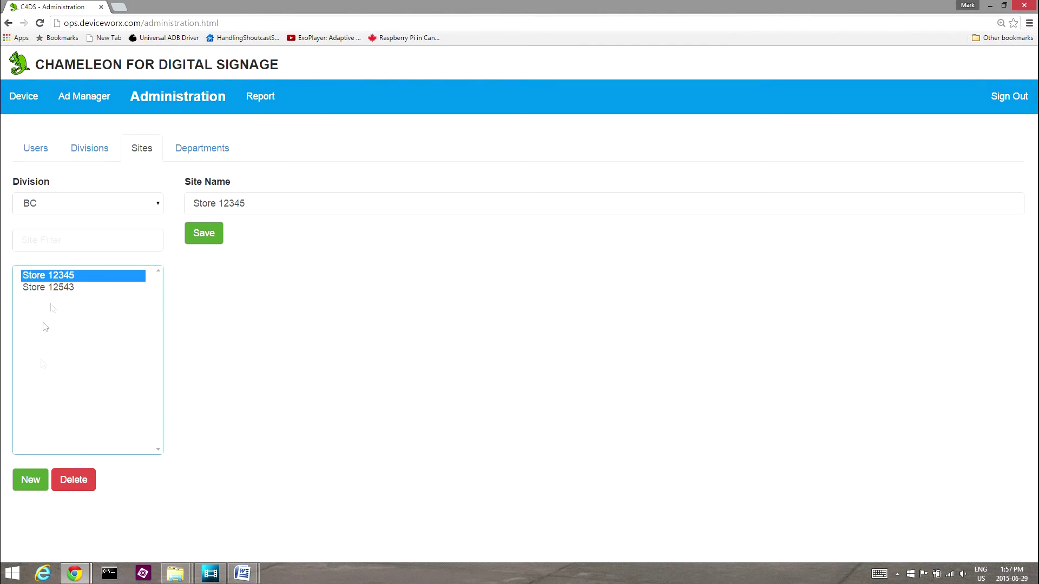
pyautogui.click(64, 480)
pyautogui.click(578, 177)
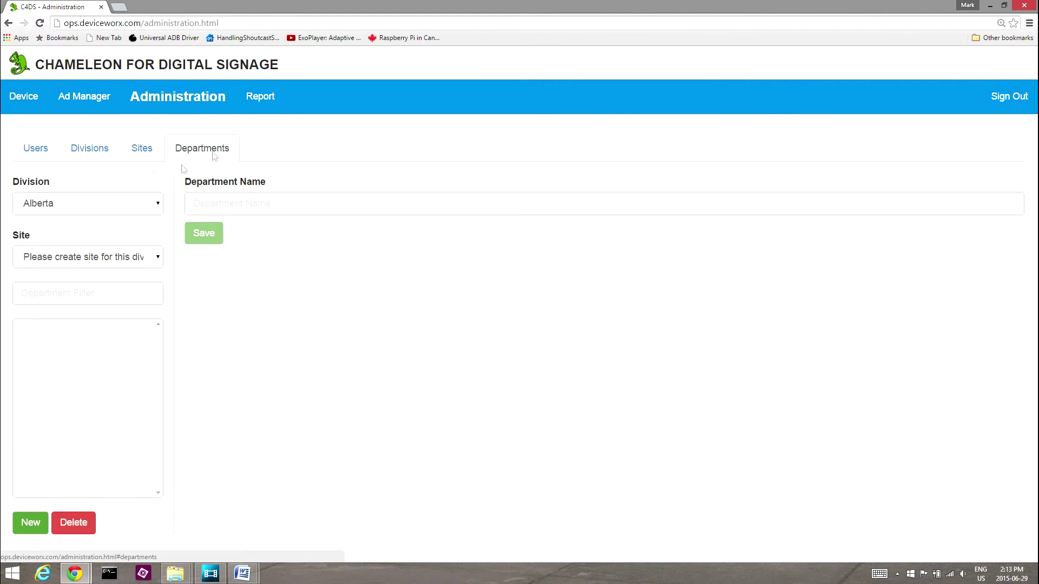
# Show the departments of division BC, site Store 12543.
pyautogui.click(128, 204)
pyautogui.click(107, 235)
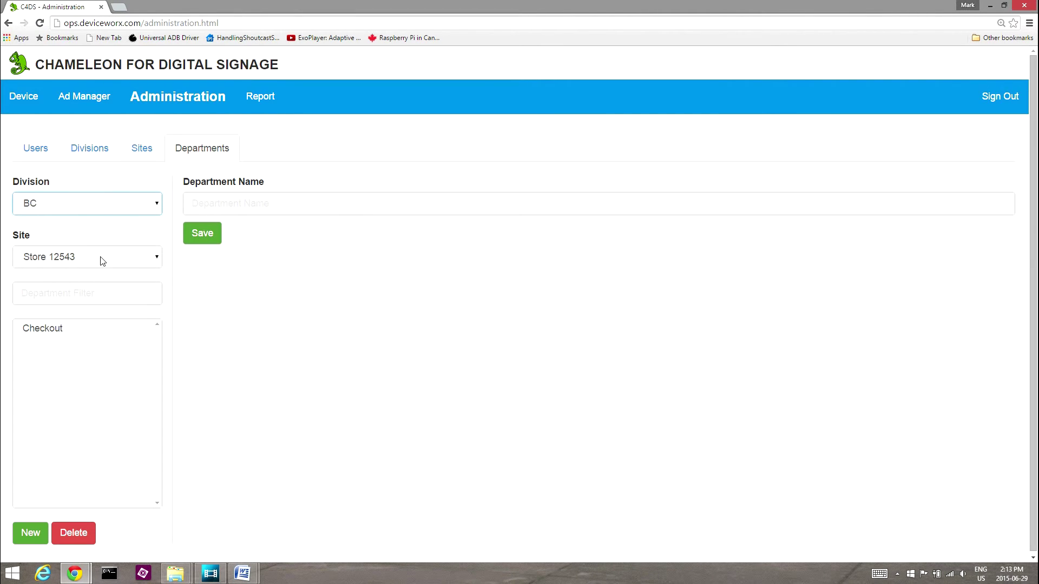
pyautogui.click(101, 258)
pyautogui.click(87, 277)
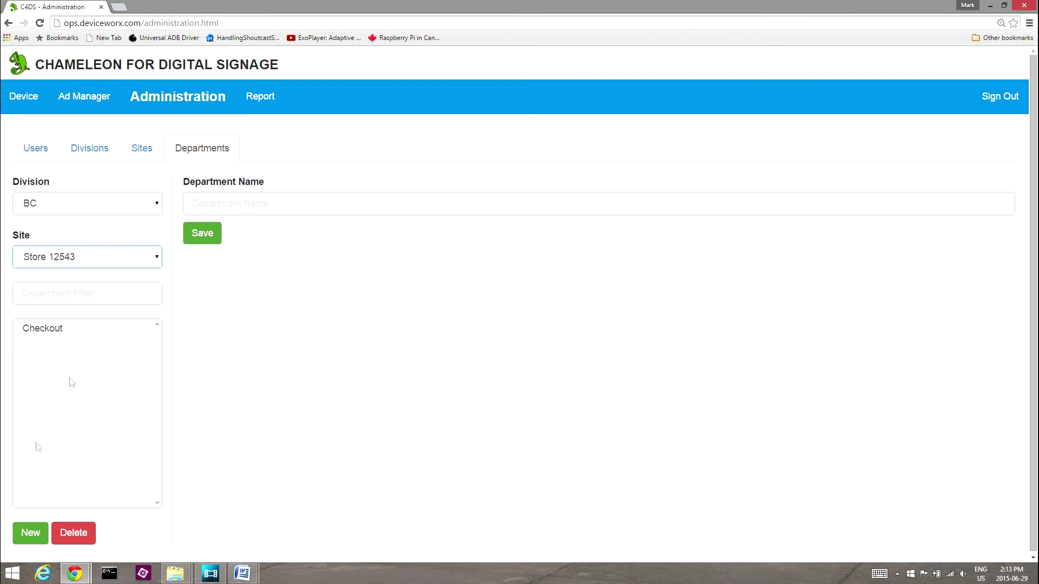
# Add a Customer Service department, then select it and delete it.
pyautogui.click(33, 538)
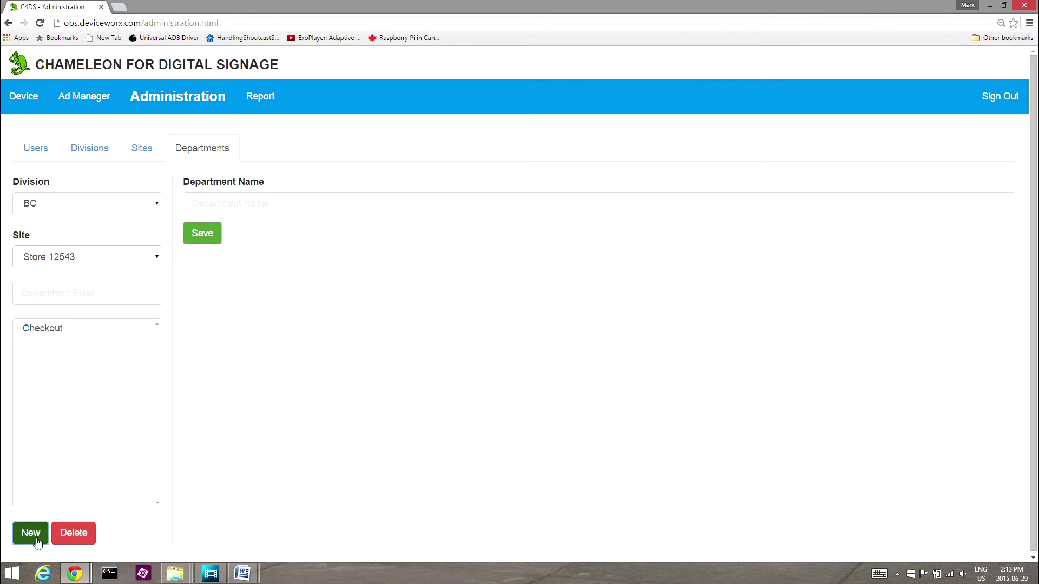
pyautogui.click(281, 204)
pyautogui.write('C')
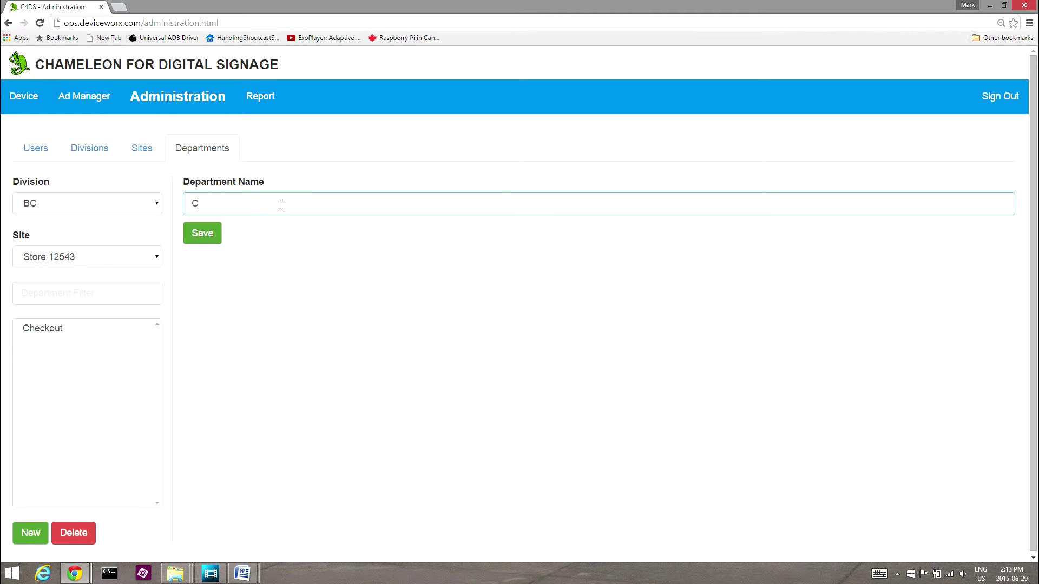
pyautogui.write('ustomer Service')
pyautogui.click(212, 237)
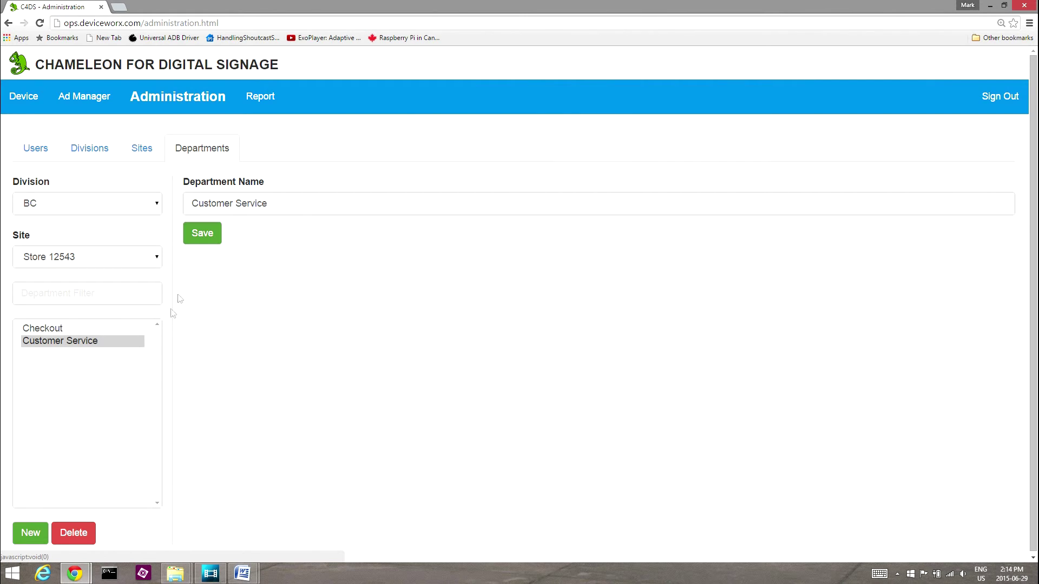
pyautogui.click(130, 340)
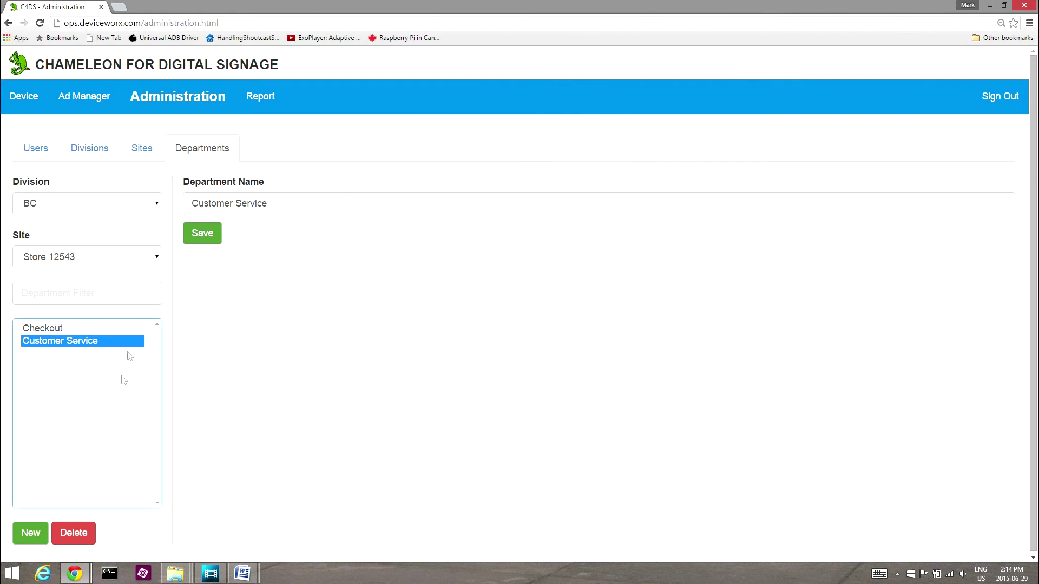
pyautogui.click(70, 532)
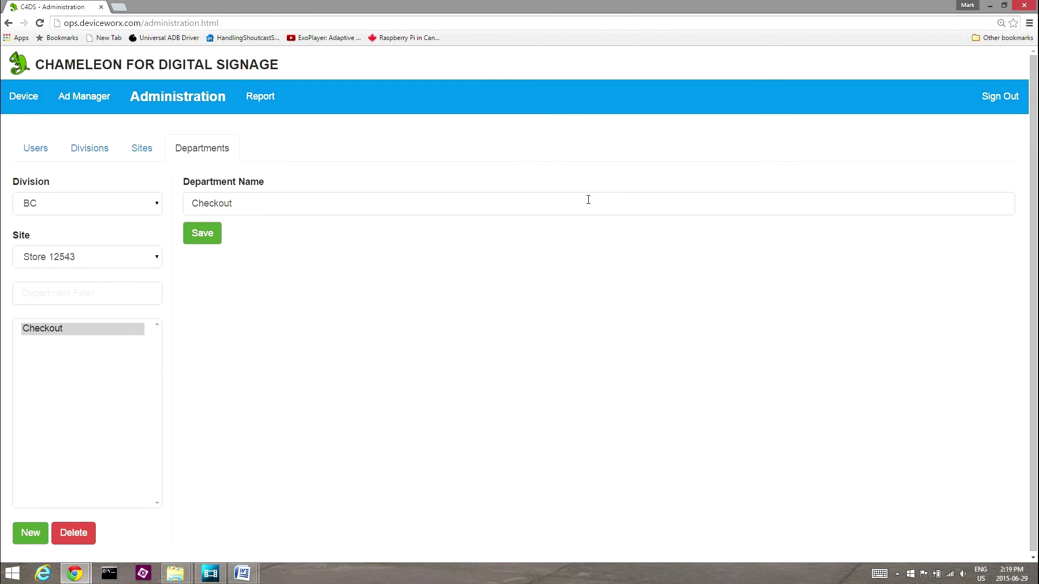
# Try deleting division BC on the Divisions tab; it's refused because it's in use.
pyautogui.click(96, 147)
pyautogui.click(47, 233)
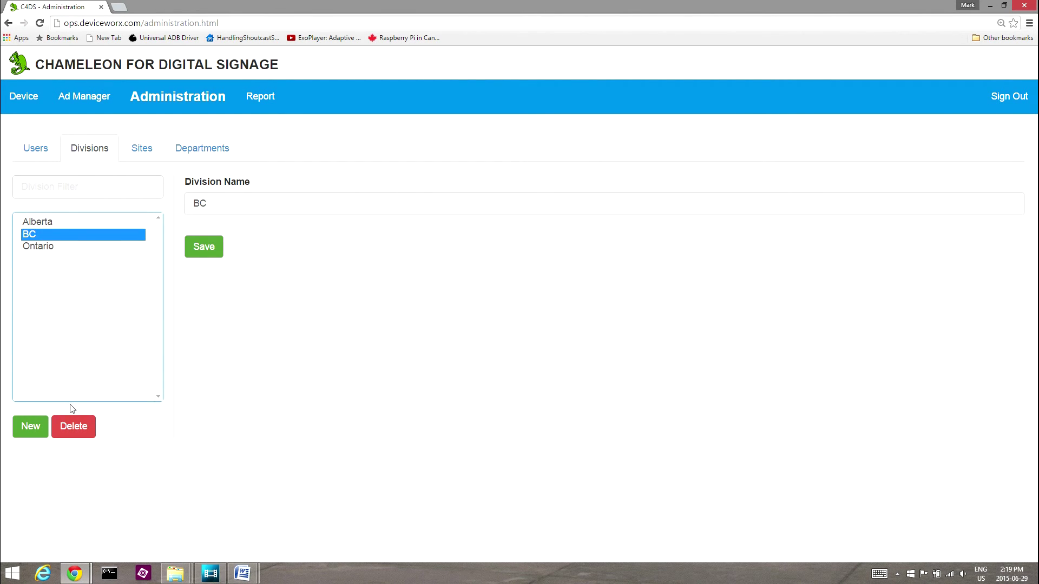
pyautogui.click(74, 426)
pyautogui.click(589, 186)
# Set BC Demo's locale to Site type, division BC, site Store 12543.
pyautogui.click(26, 100)
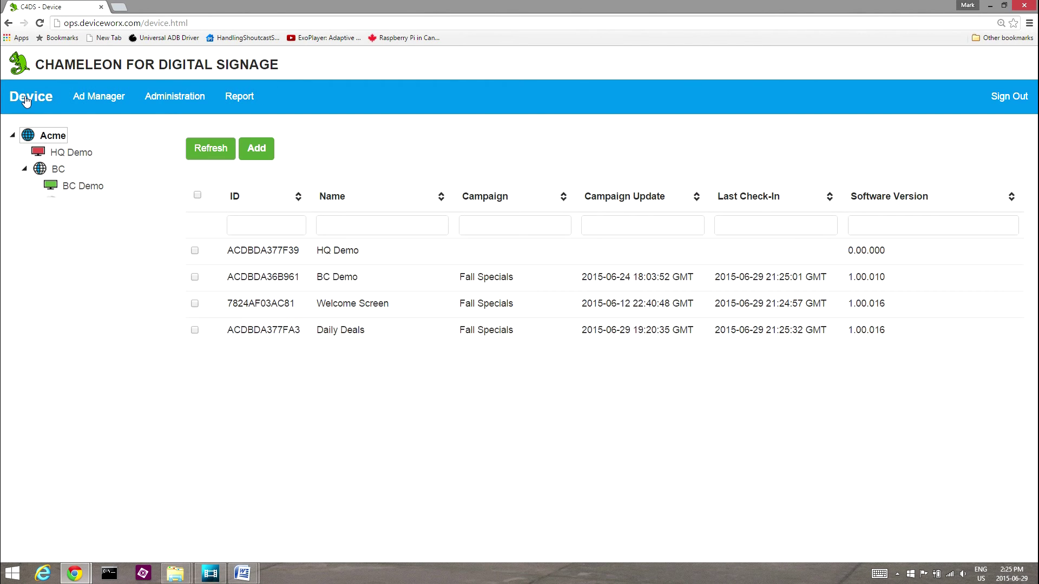
pyautogui.click(72, 187)
pyautogui.scroll(-12, 292, 325)
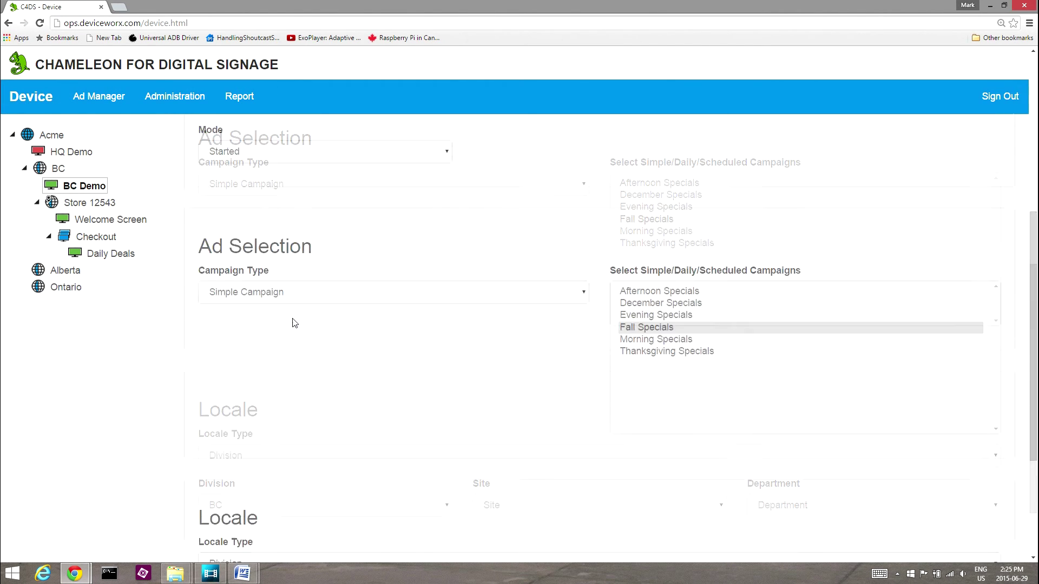
pyautogui.click(280, 377)
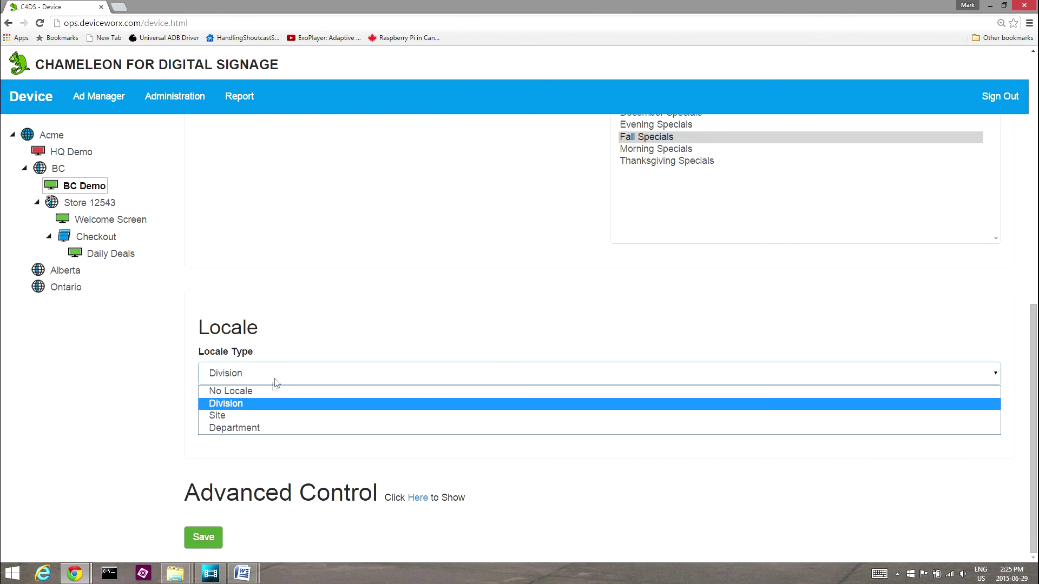
pyautogui.click(261, 416)
pyautogui.click(264, 427)
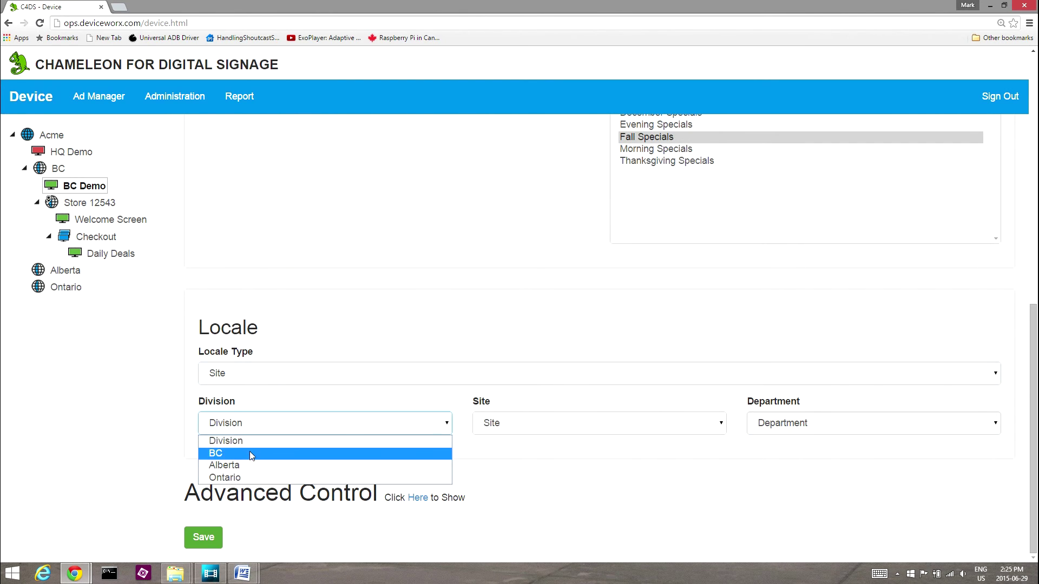
pyautogui.click(440, 452)
pyautogui.click(494, 425)
pyautogui.click(497, 453)
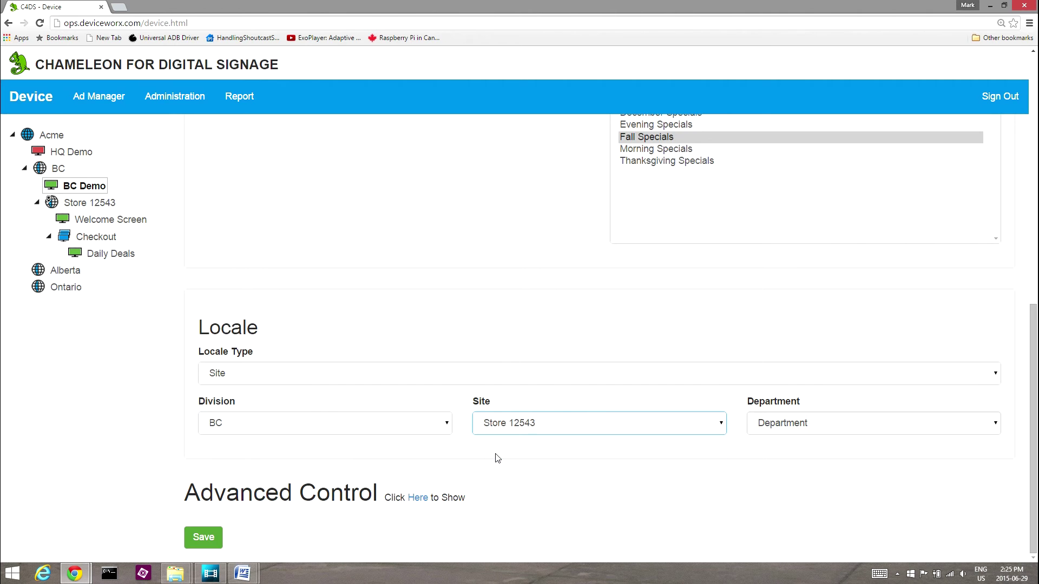